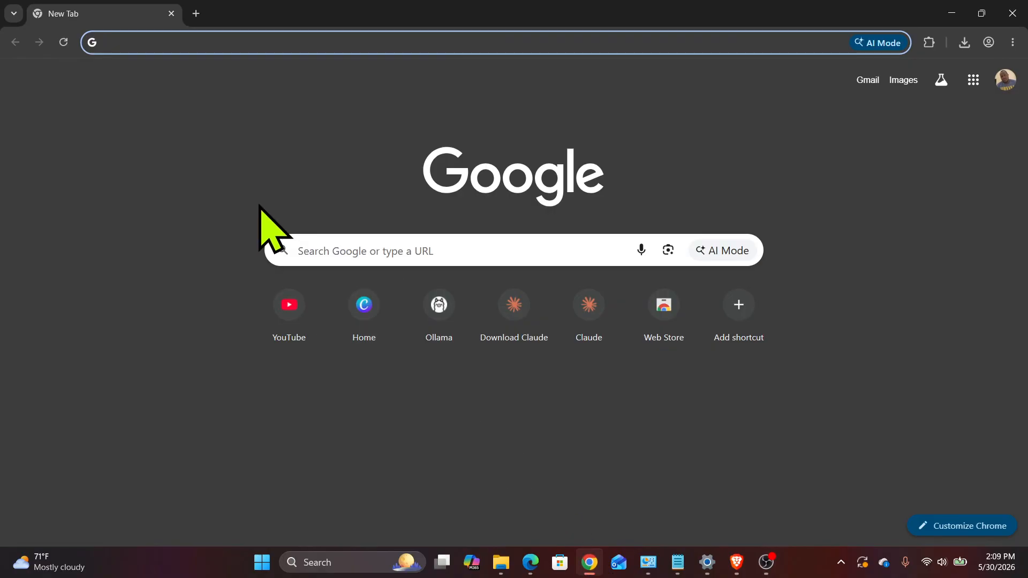
Step: Search the web for "virtual studio code" and download Visual Studio Code for Windows from code.visualstudio.com
type("virtual studio")
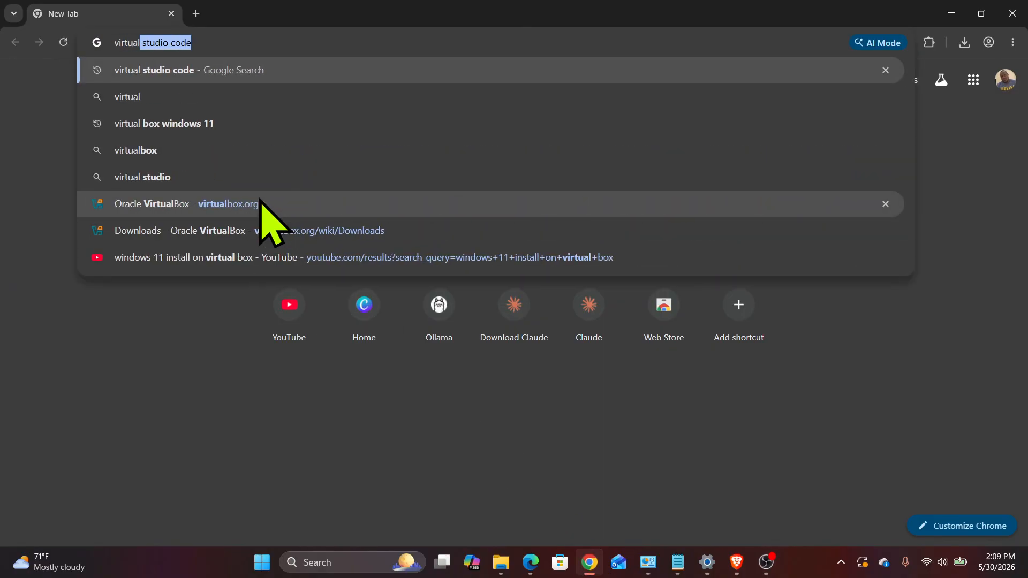
type(" code")
key("Return")
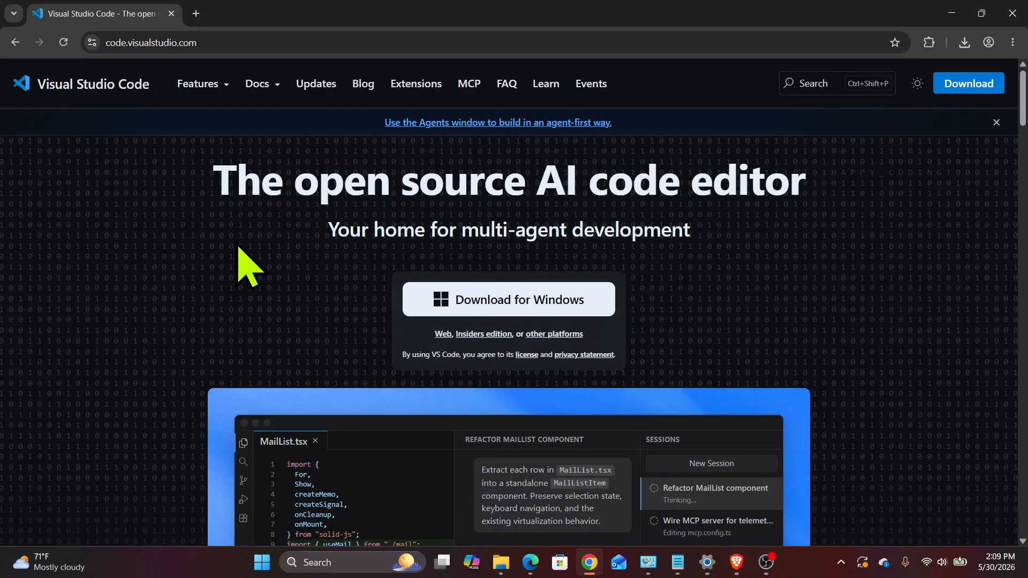
left_click(510, 304)
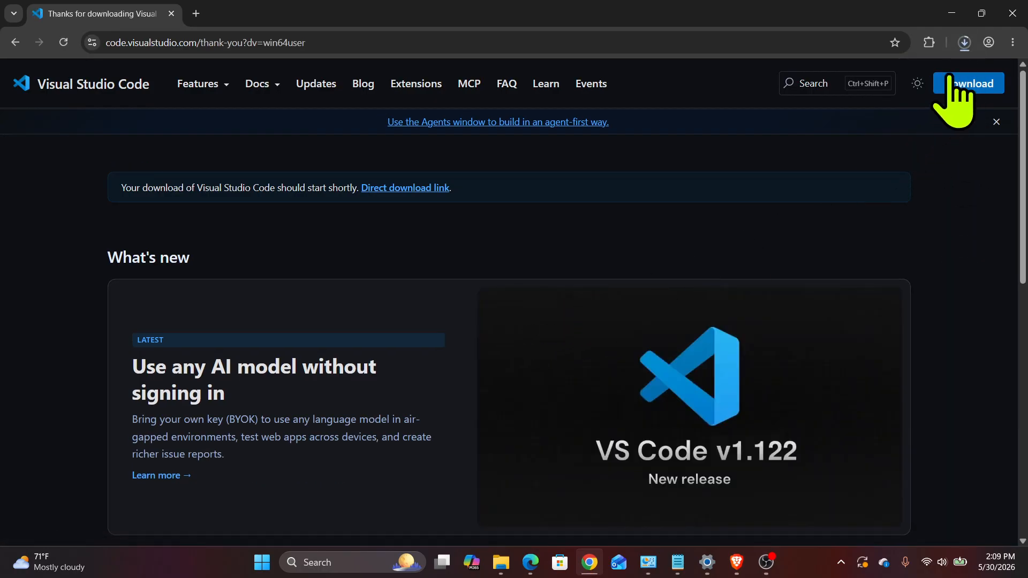
Step: Launch the downloaded VSCodeUserSetup installer and minimize the browser window
left_click(965, 43)
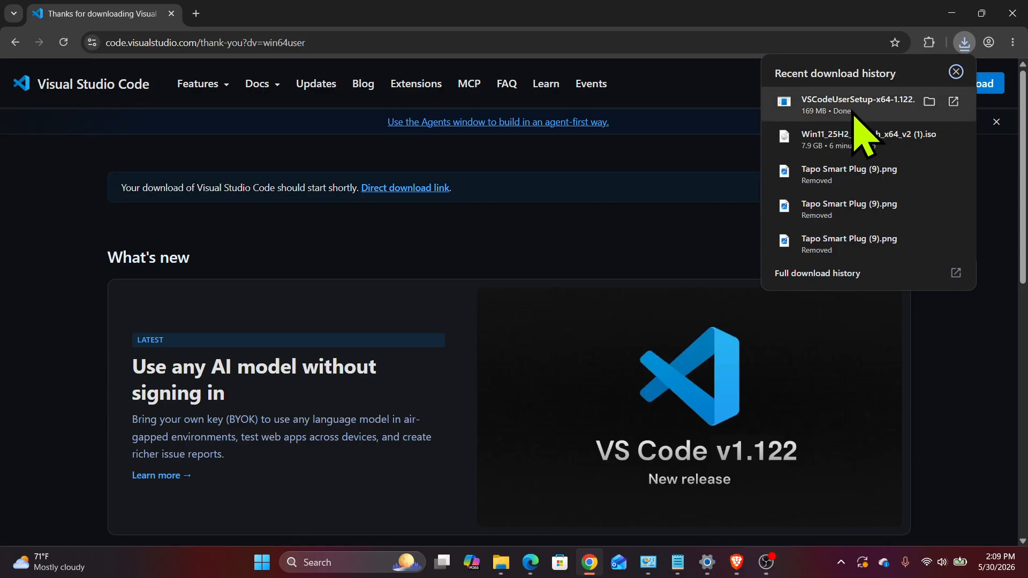
right_click(855, 114)
left_click(878, 191)
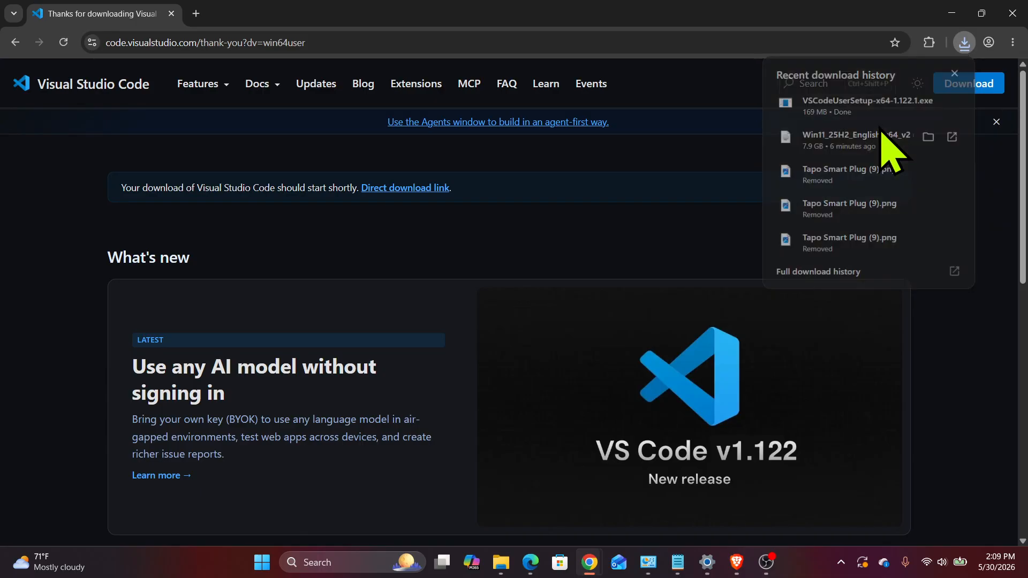
left_click(952, 12)
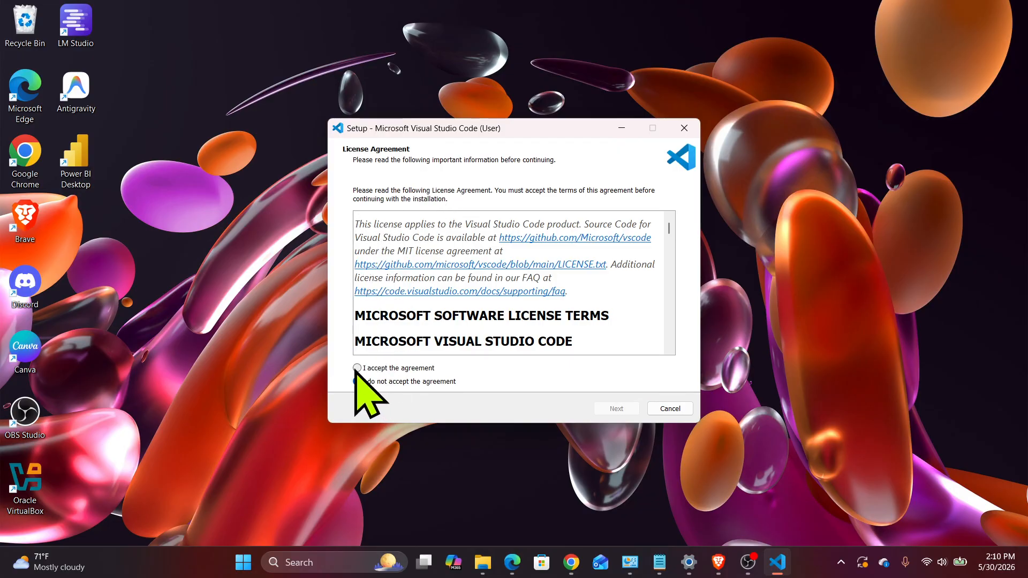
Step: Accept the license agreement and keep the default destination location and Start Menu folder for the installation
left_click(357, 368)
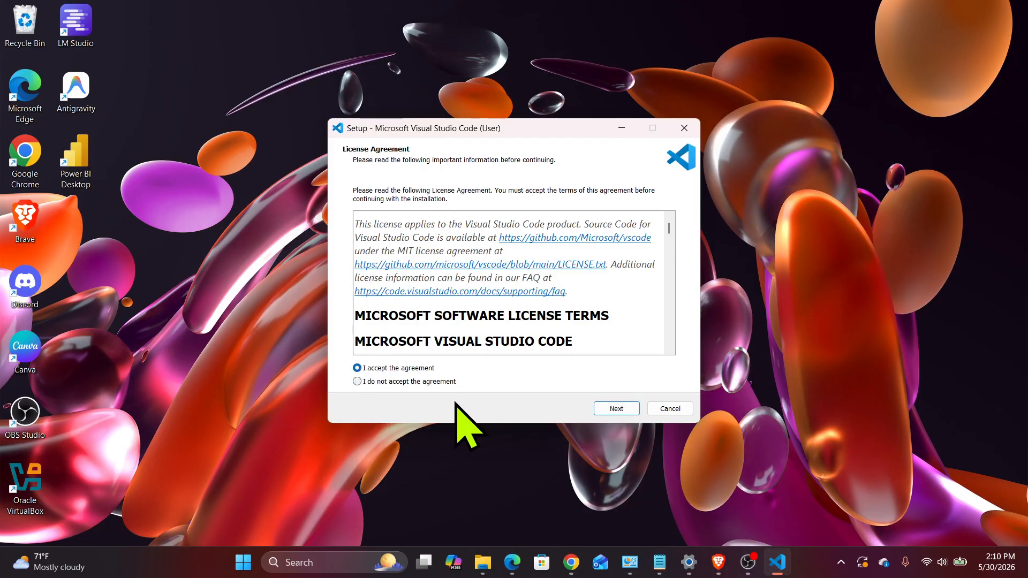
left_click(617, 409)
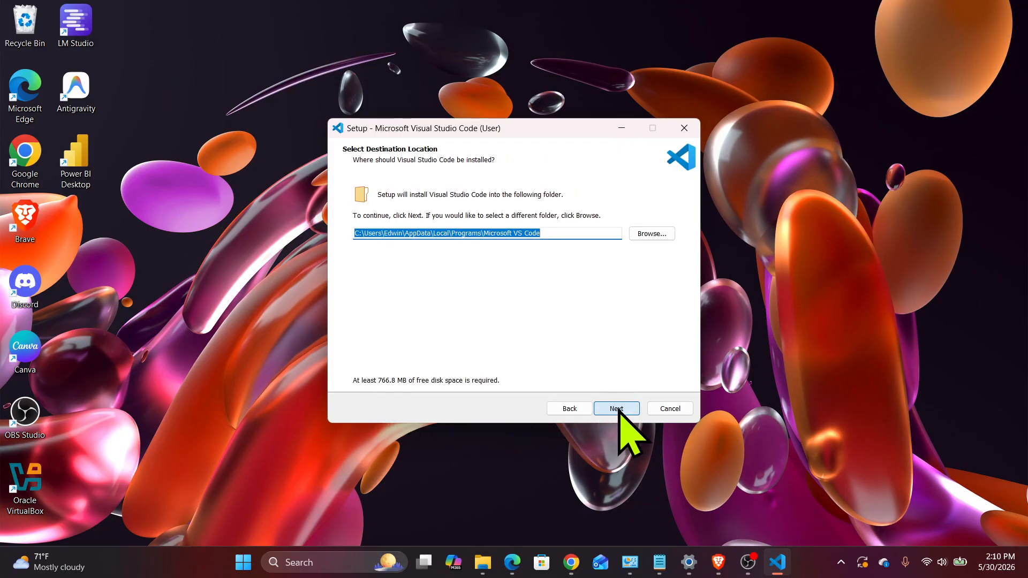
left_click(551, 233)
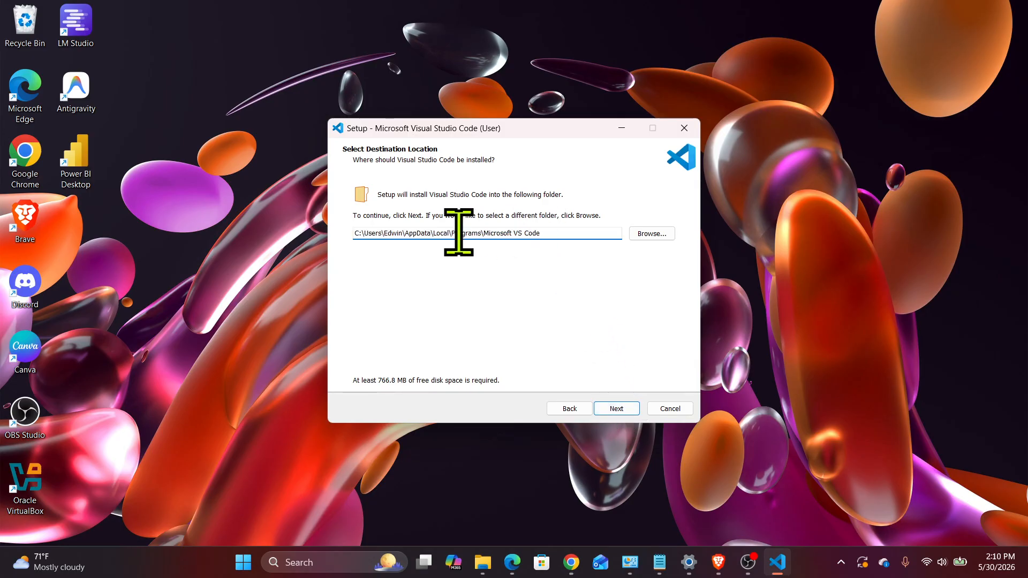
left_click(649, 236)
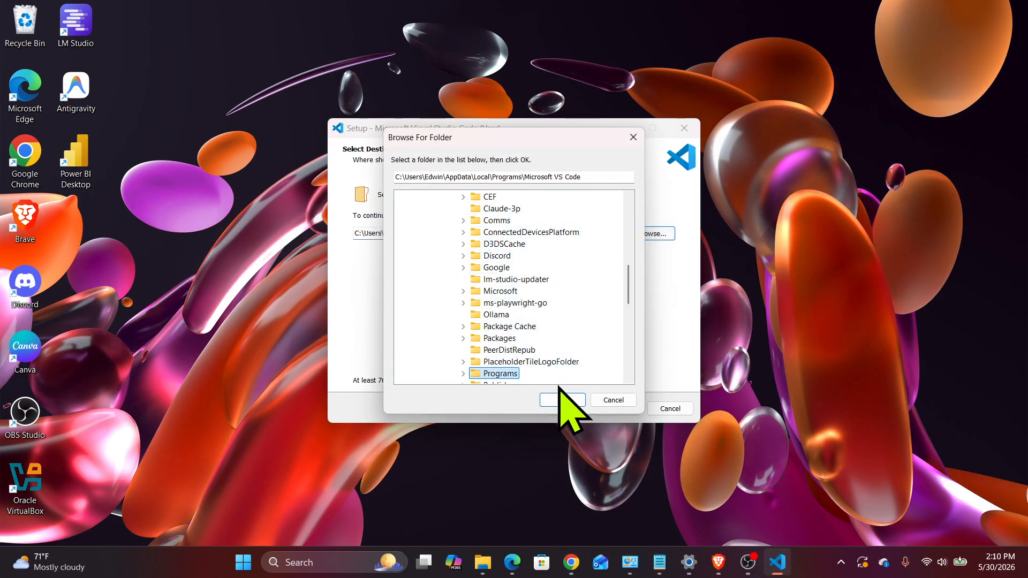
left_click(562, 402)
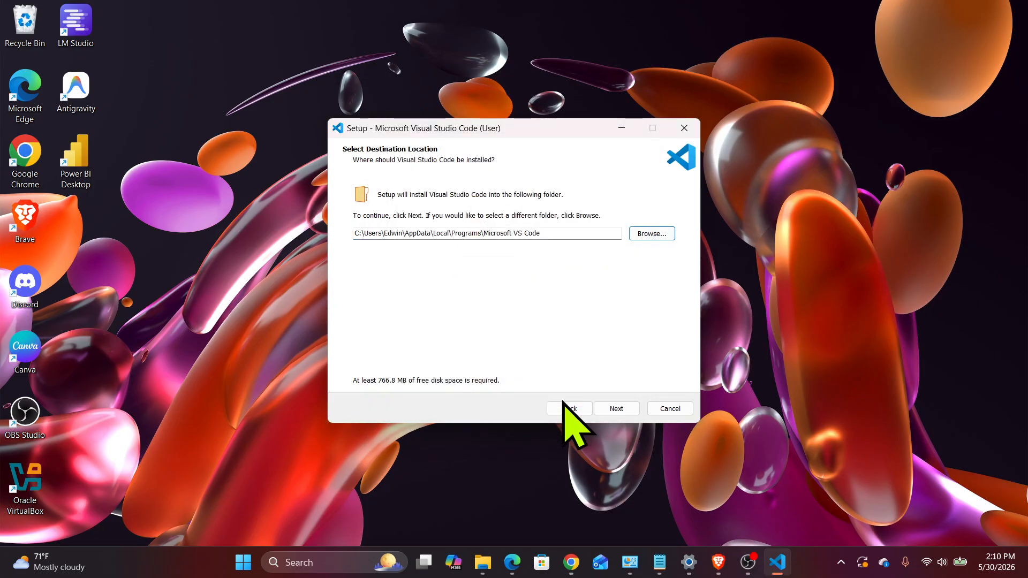
left_click(616, 409)
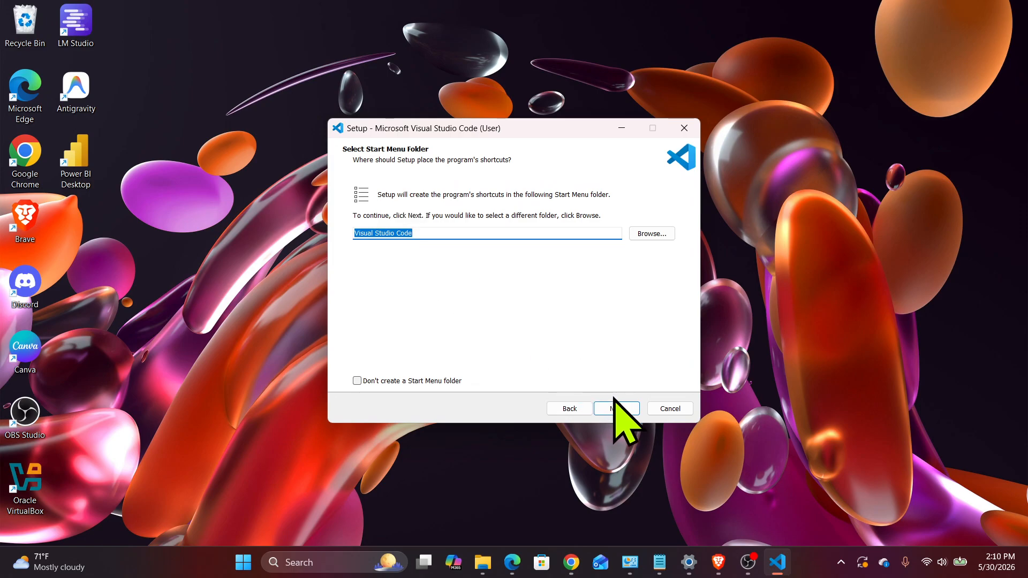
left_click(622, 411)
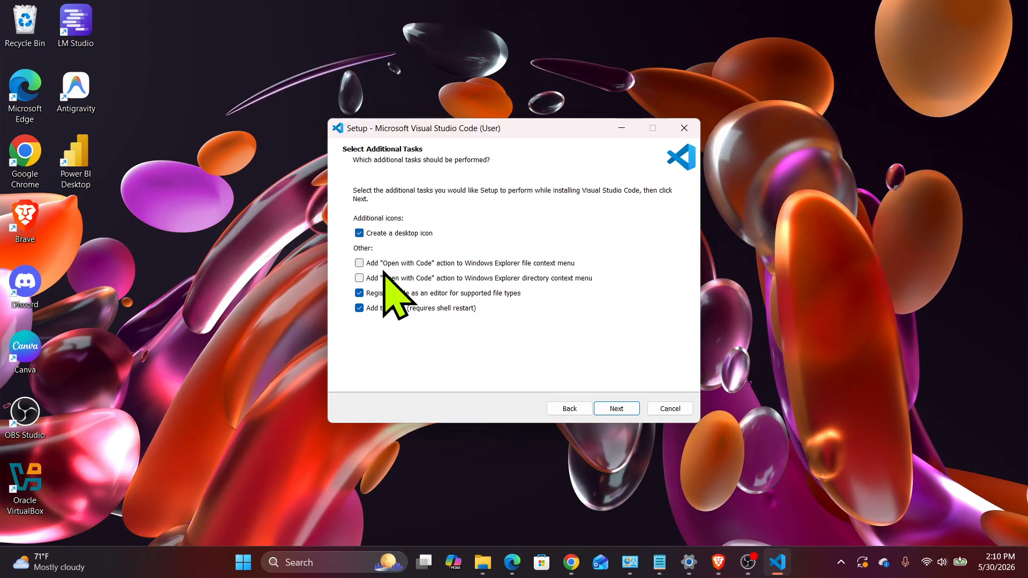
Step: Enable the "Open with Code" action for both file and directory context menus, and install Visual Studio Code
left_click(359, 263)
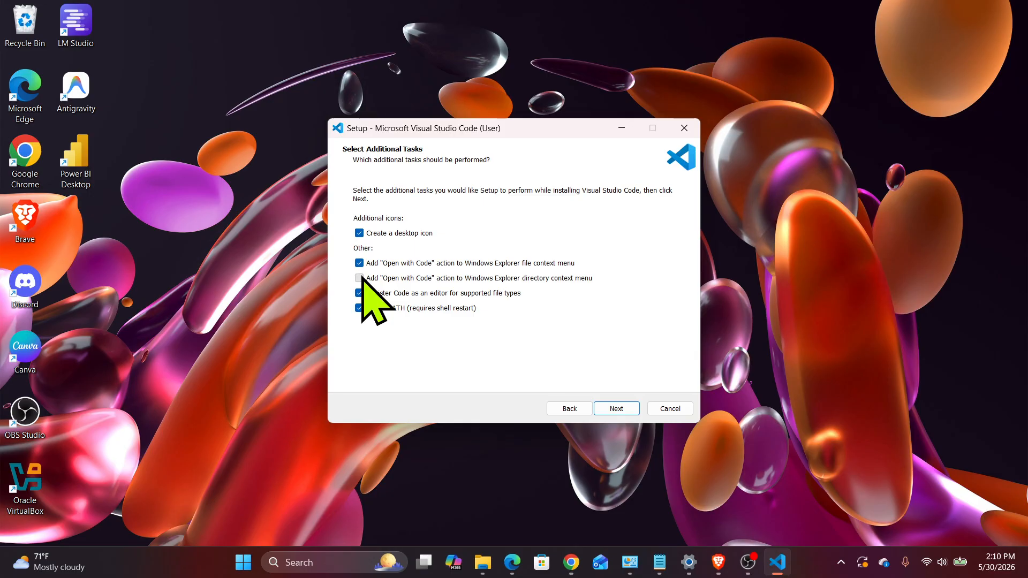
left_click(360, 278)
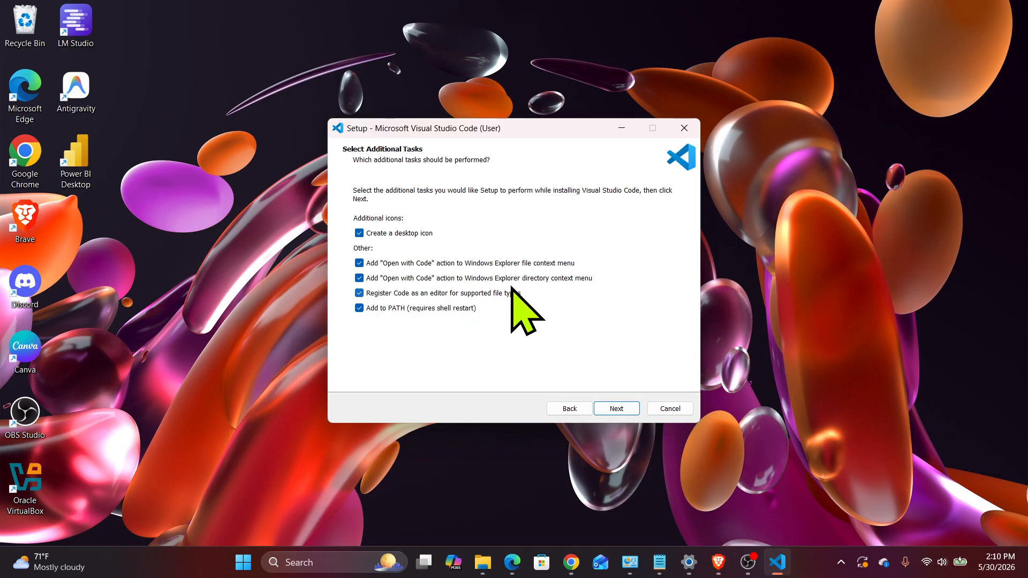
left_click(621, 408)
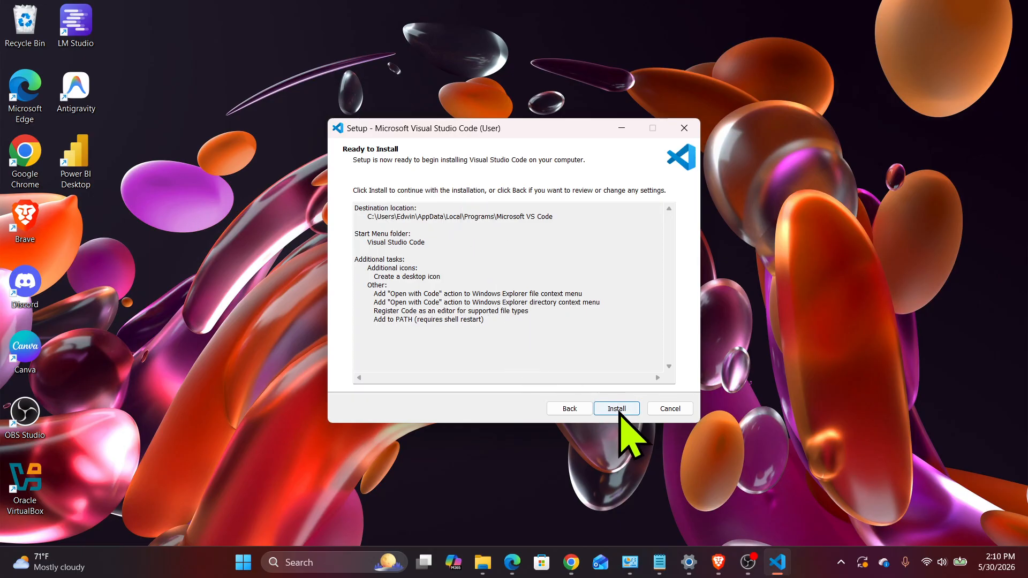
left_click(617, 409)
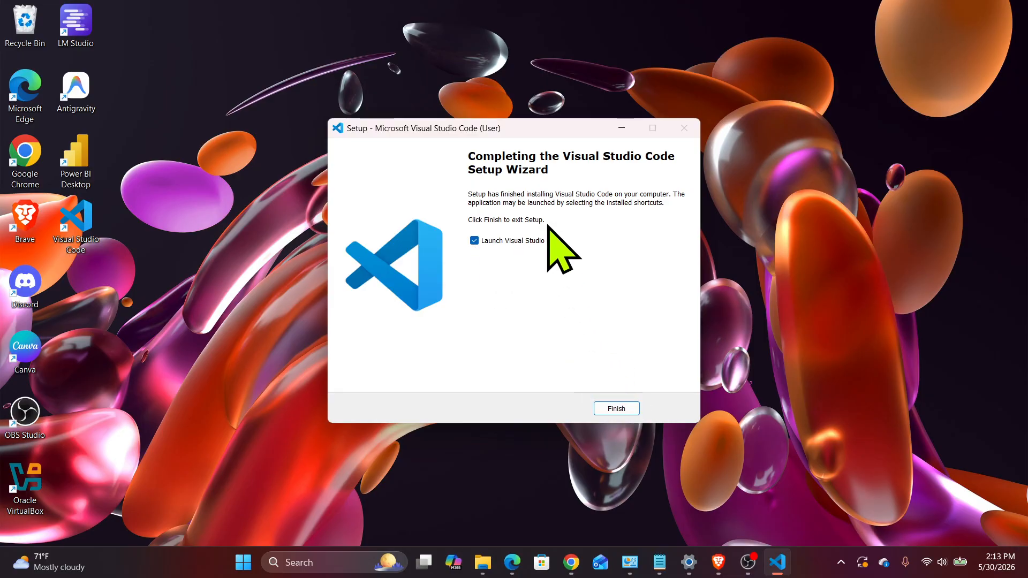
Step: Finish the setup with Visual Studio Code launching, maximize its window and dismiss the welcome sign-in dialog
left_click(611, 409)
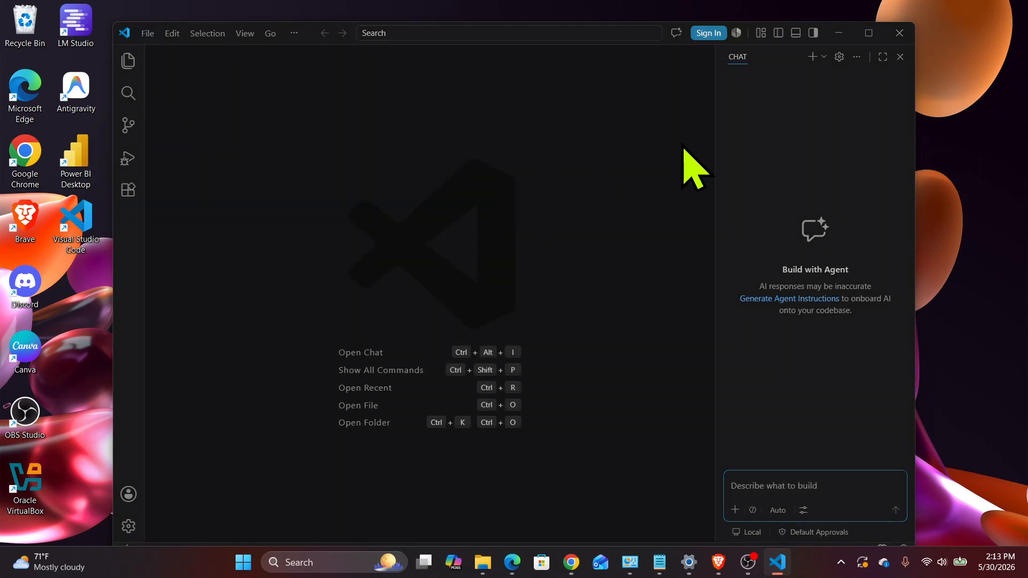
left_click(869, 33)
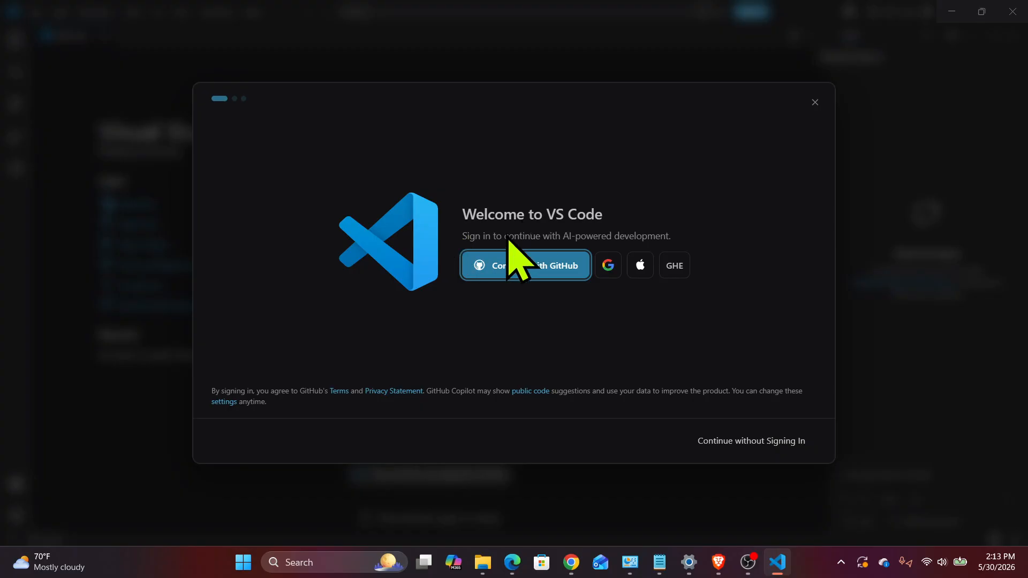
left_click(815, 107)
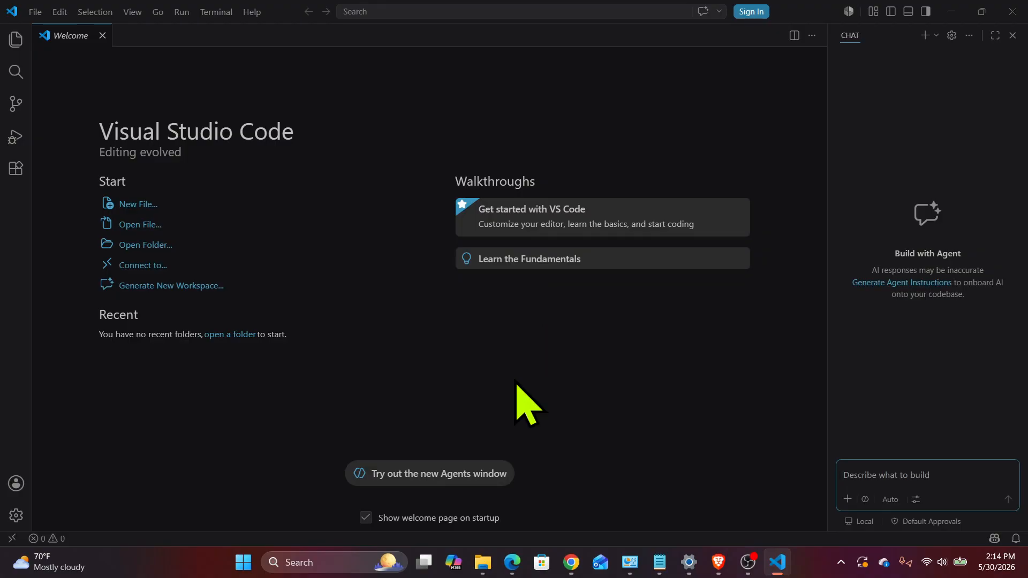
Step: Create a folder named Test on the Desktop and open it as the working folder
left_click(15, 40)
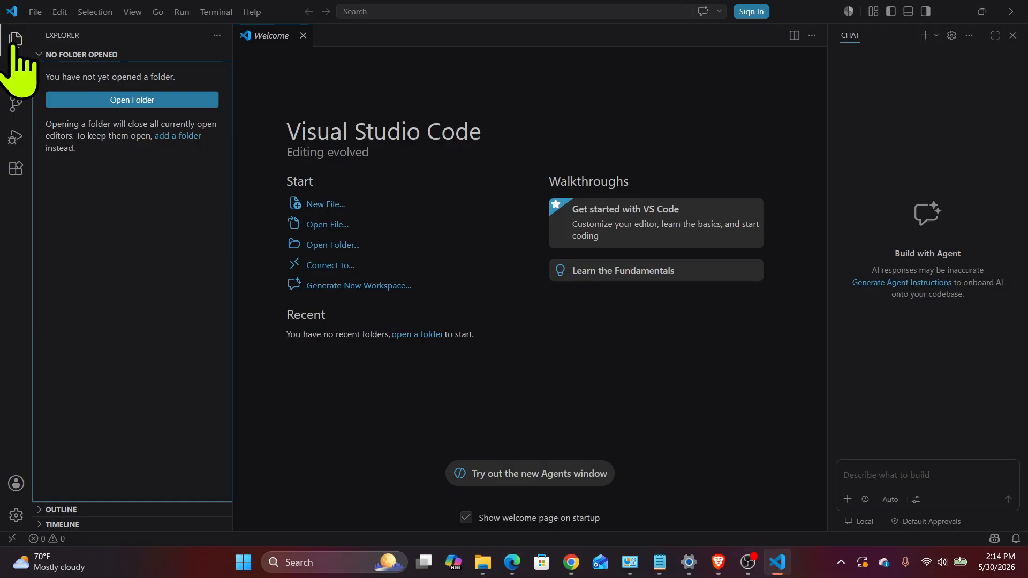
left_click(103, 101)
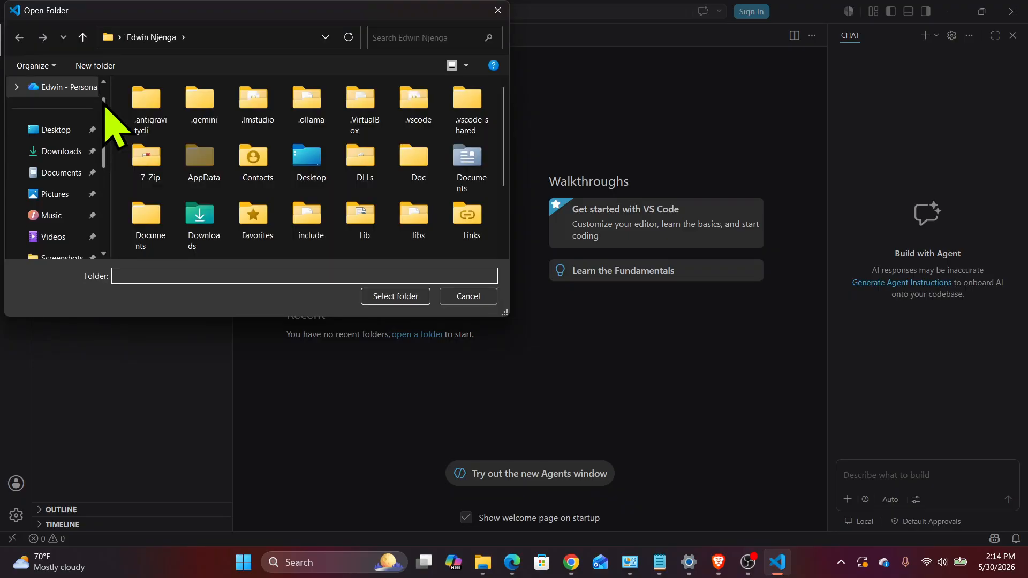
left_click(69, 132)
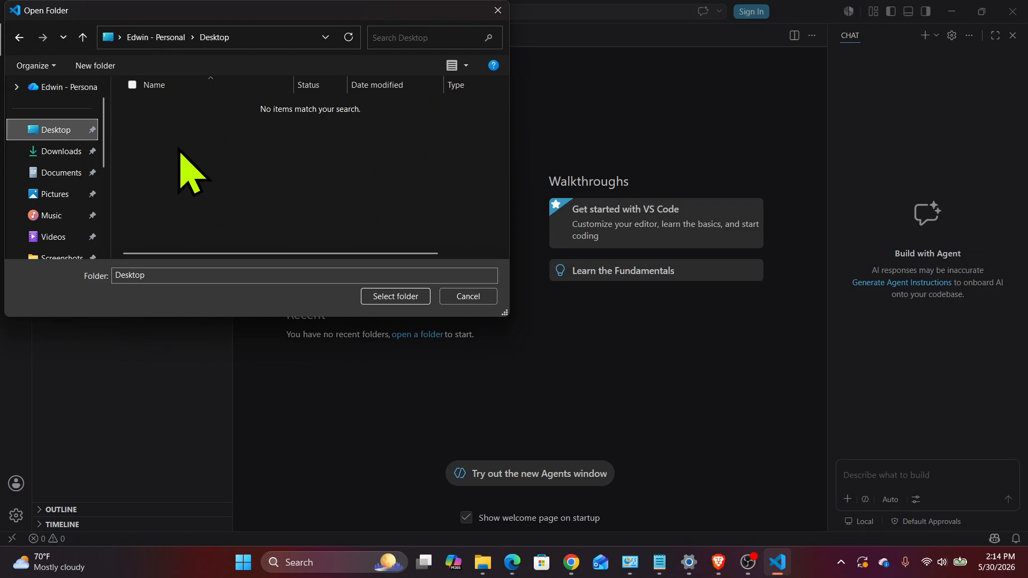
right_click(287, 157)
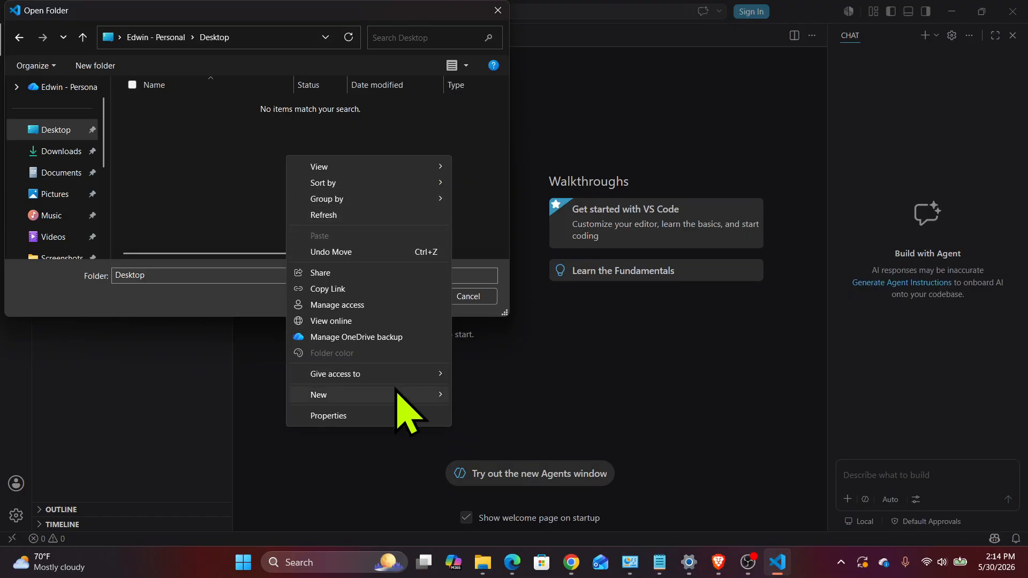
mouse_move(396, 394)
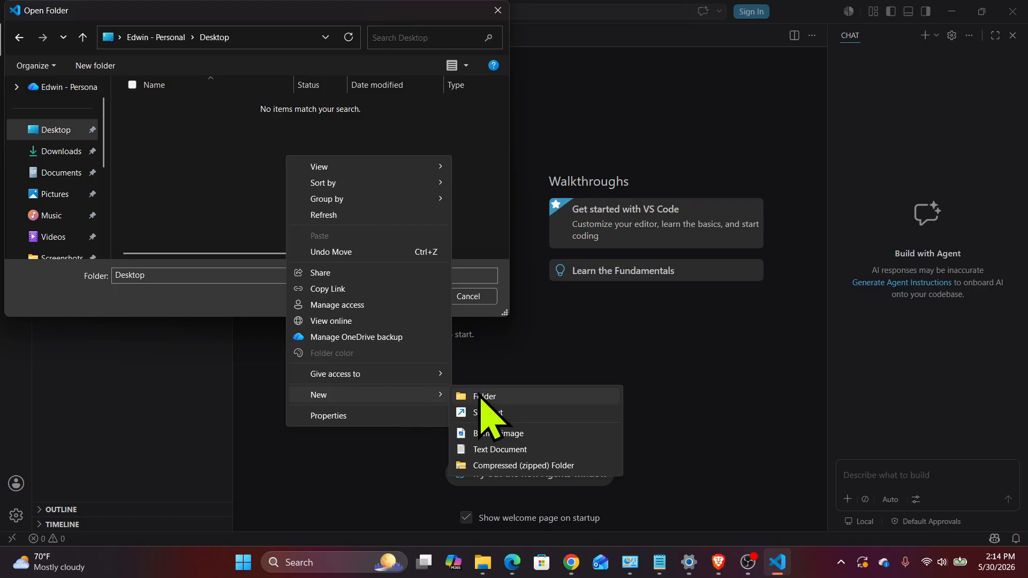
left_click(489, 396)
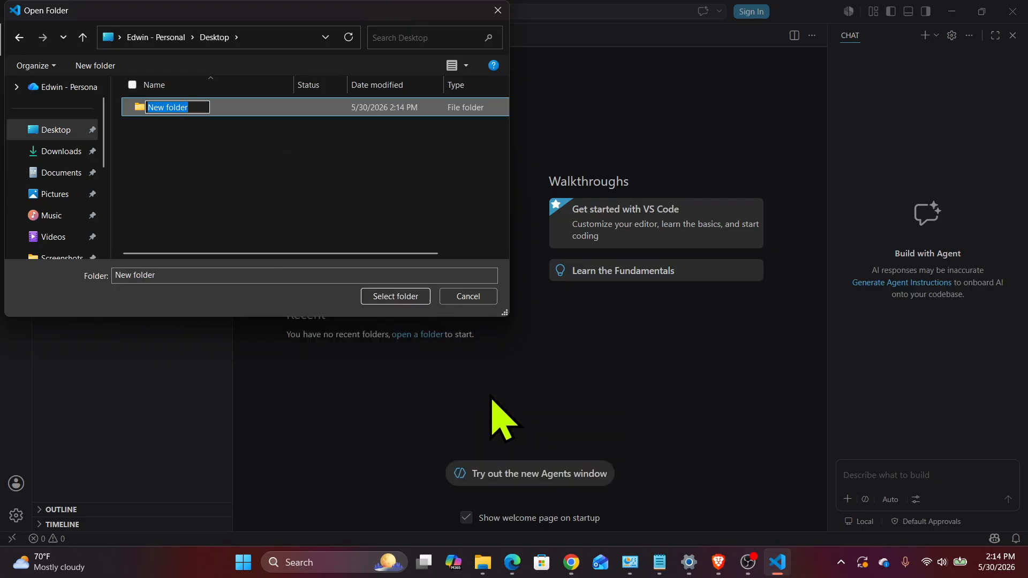
type("Test")
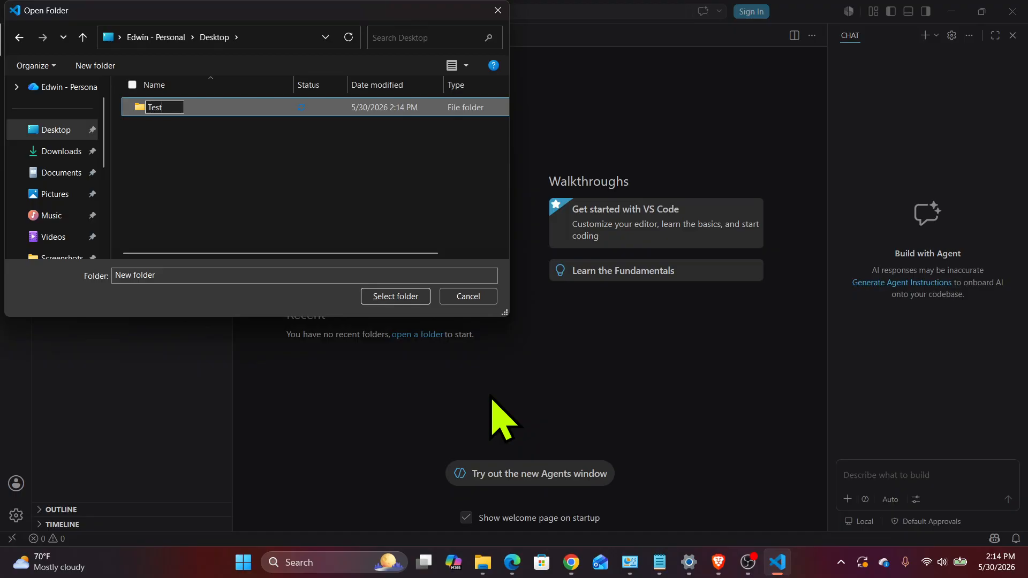
left_click(395, 296)
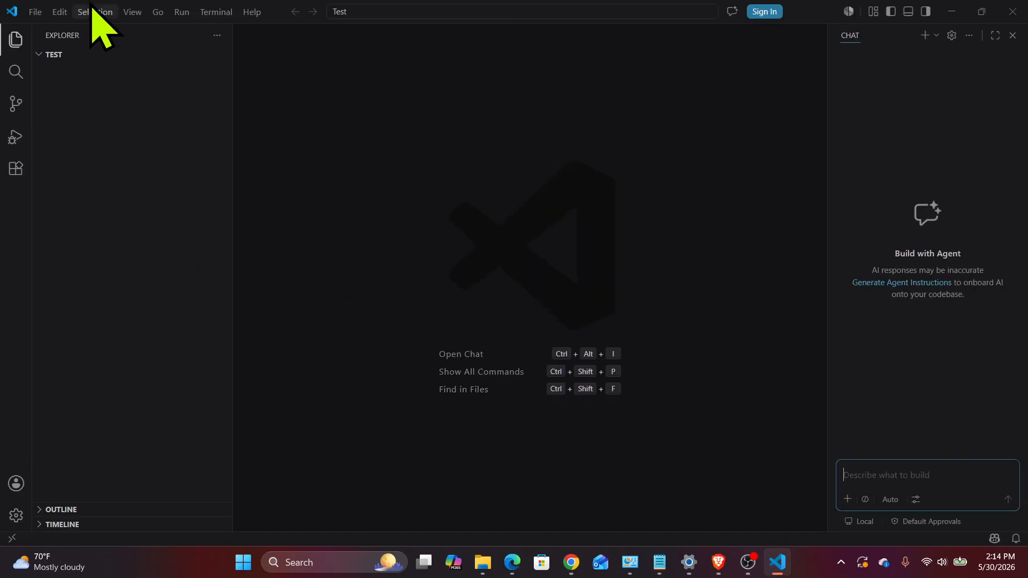
Step: Create a file named te in the Test folder and trust the authors of the folder's files
left_click(170, 55)
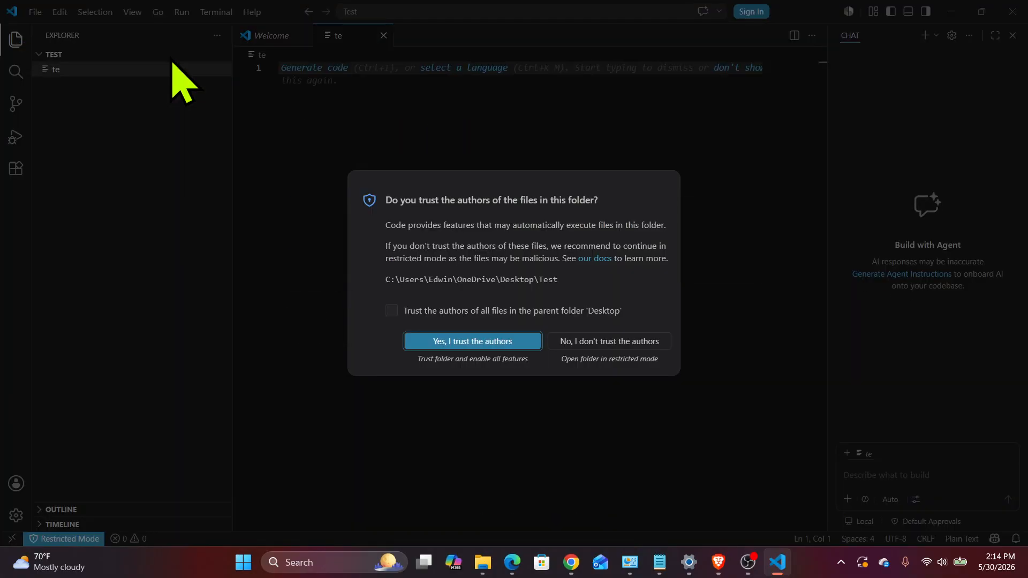
left_click(472, 343)
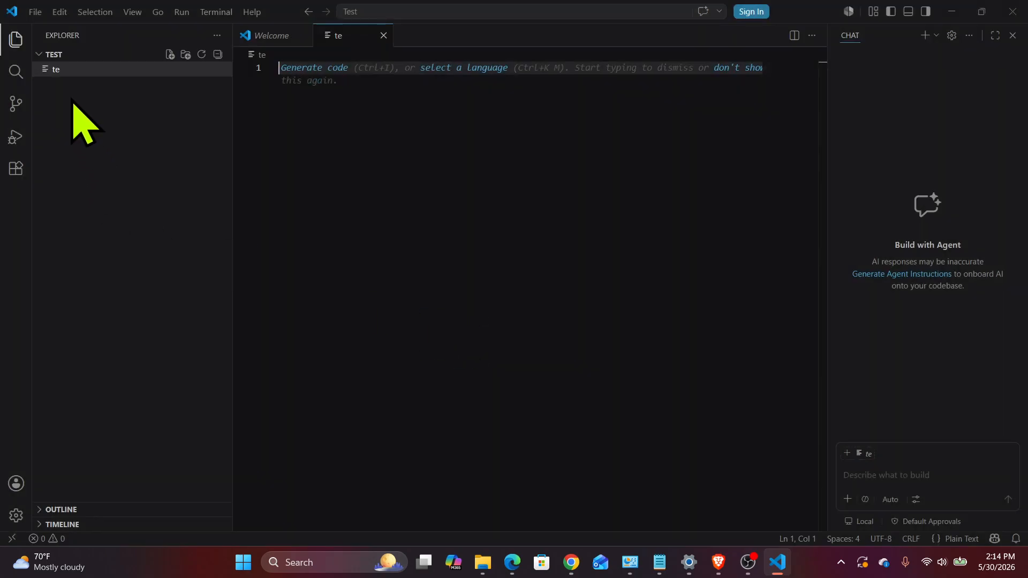
left_click(64, 70)
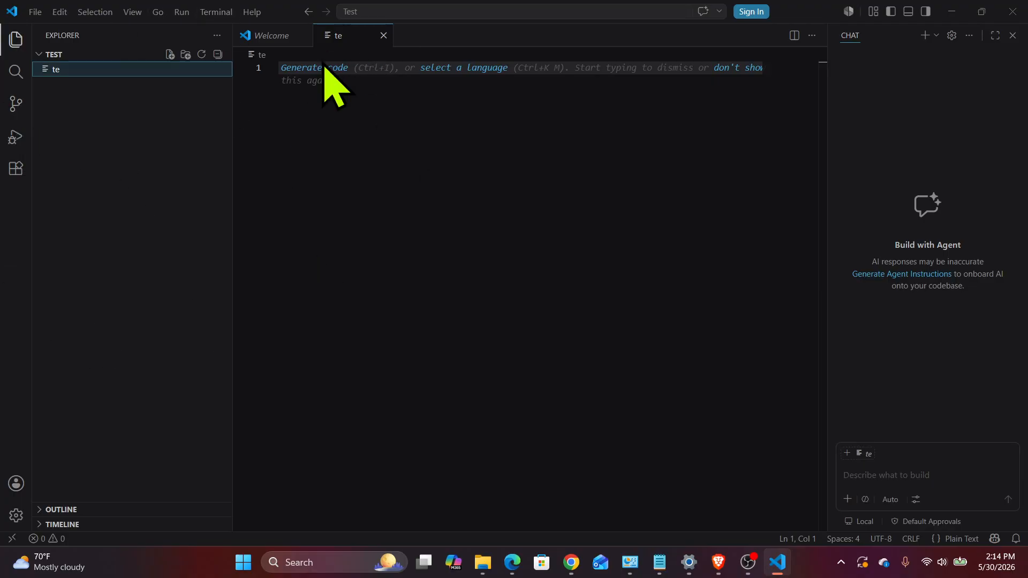
Step: Close the te and Welcome editors and create a new file named test.py in the Test folder
left_click(384, 35)
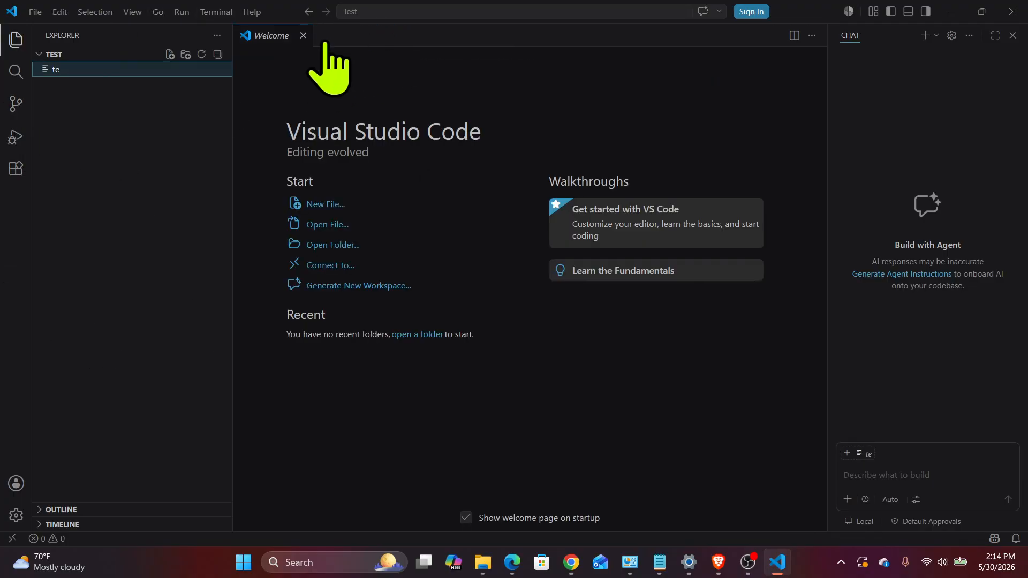
left_click(303, 36)
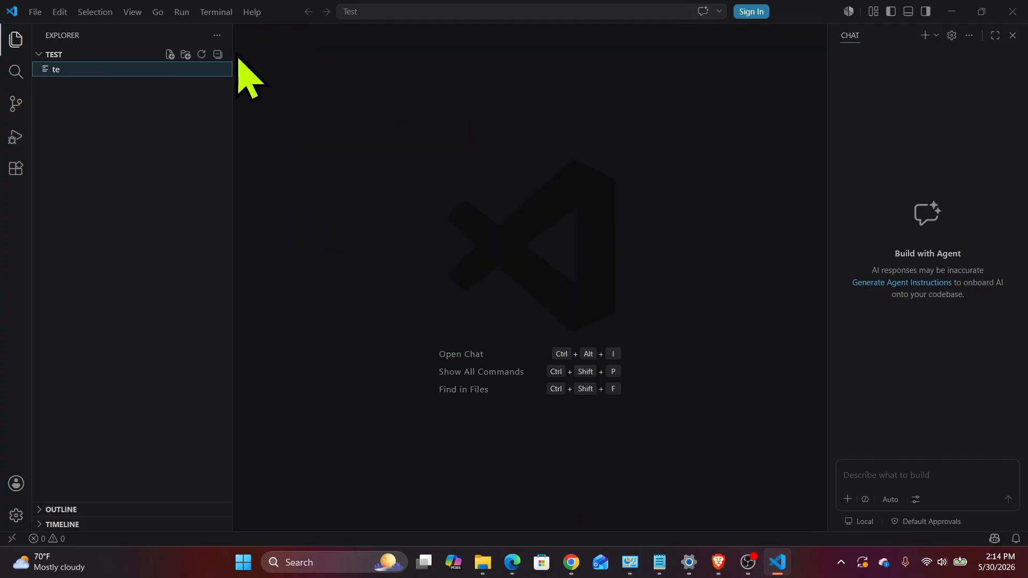
left_click(170, 54)
type("test.py")
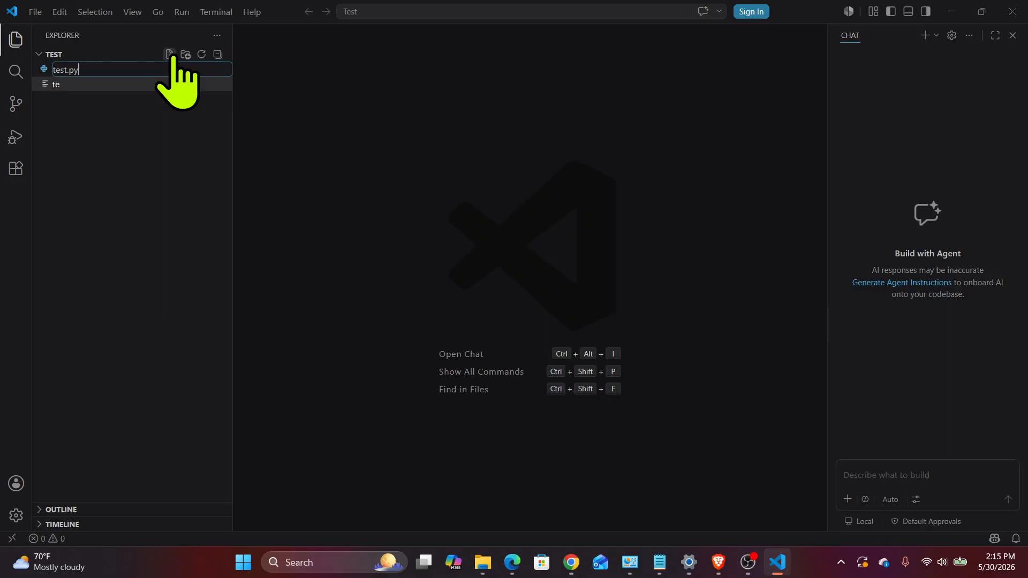
key("Return")
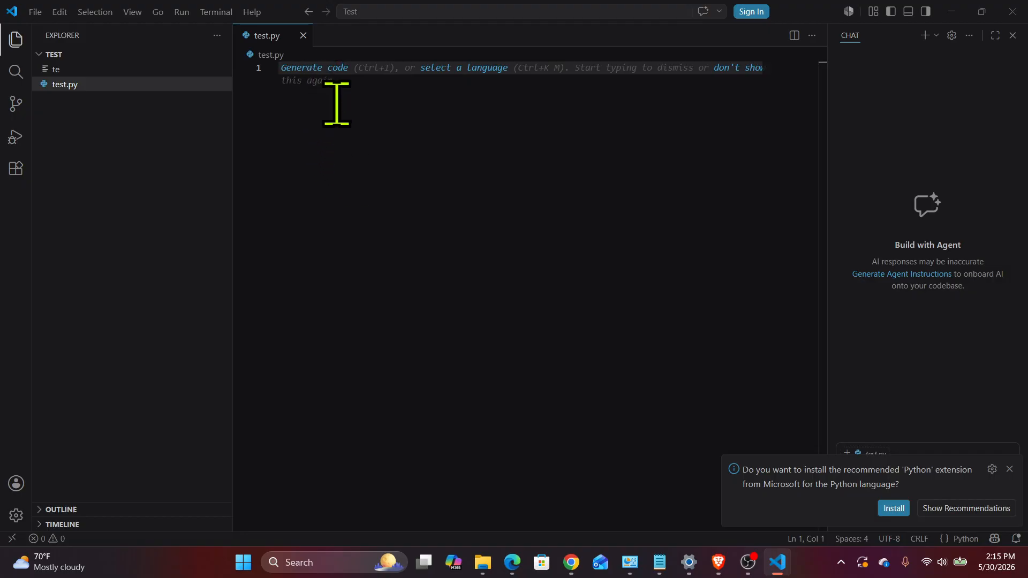
Step: Write print("Hello world") in test.py and install the recommended Python extension from Microsoft, returning to the file
type("print(\"Hello world")
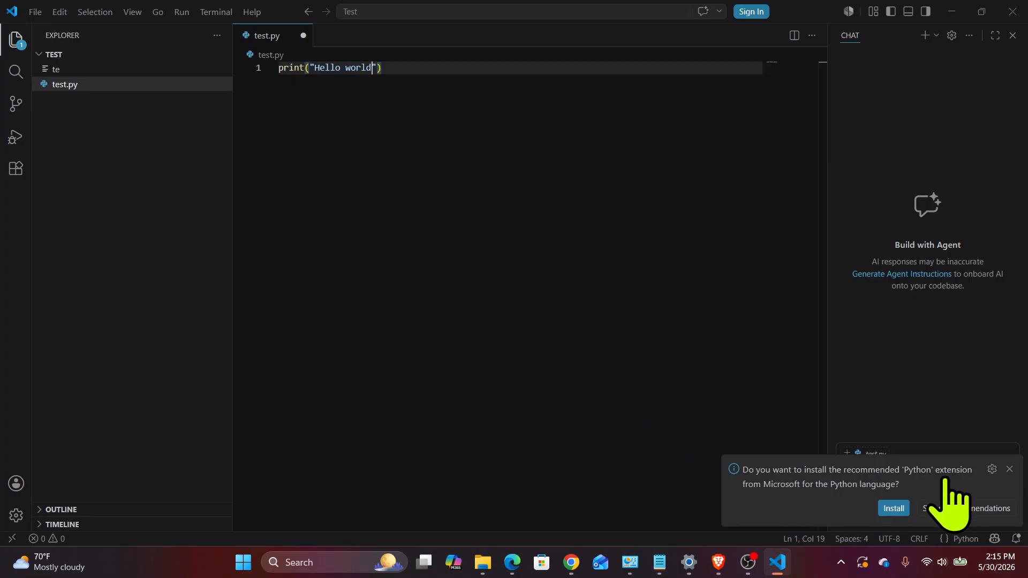
left_click(892, 510)
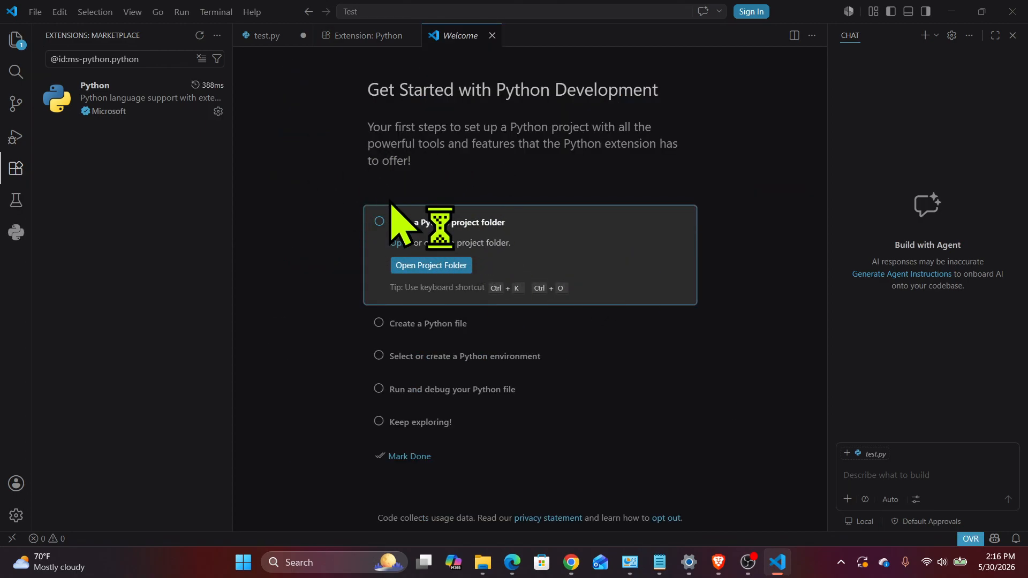
left_click(264, 37)
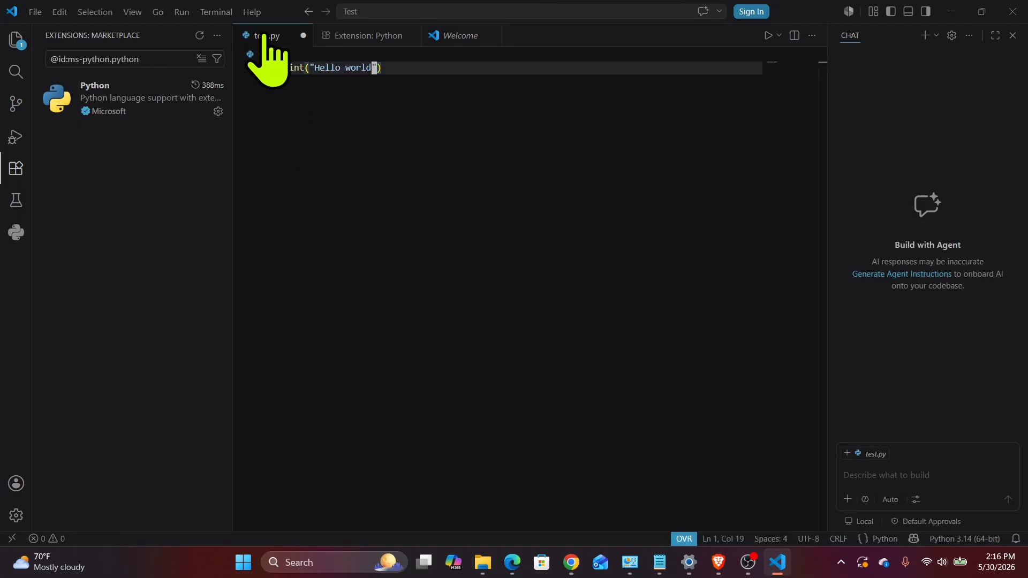
Step: Open a new terminal in the Test folder and run the saved script with python test.py, highlighting its output line
left_click(213, 13)
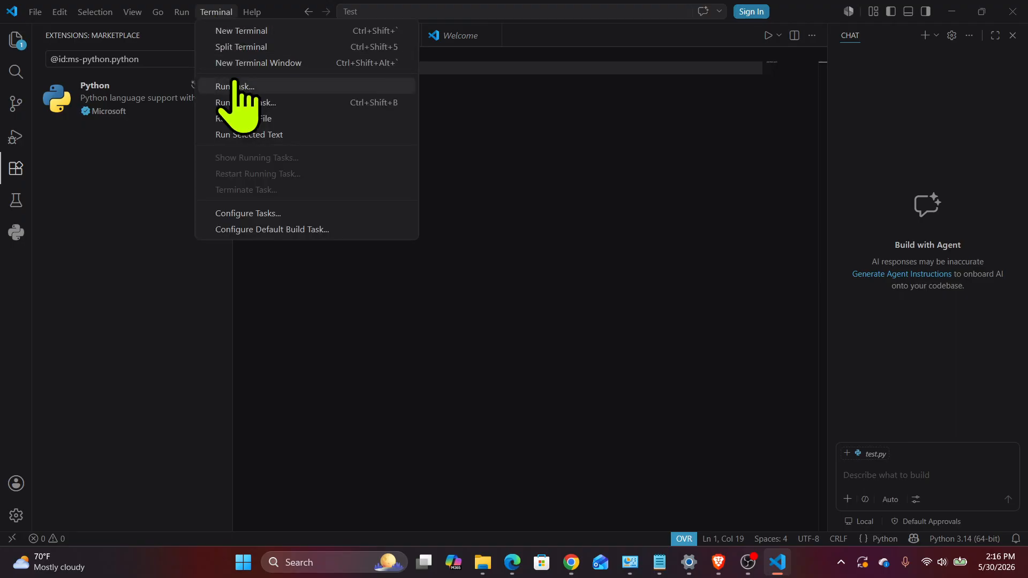
left_click(255, 31)
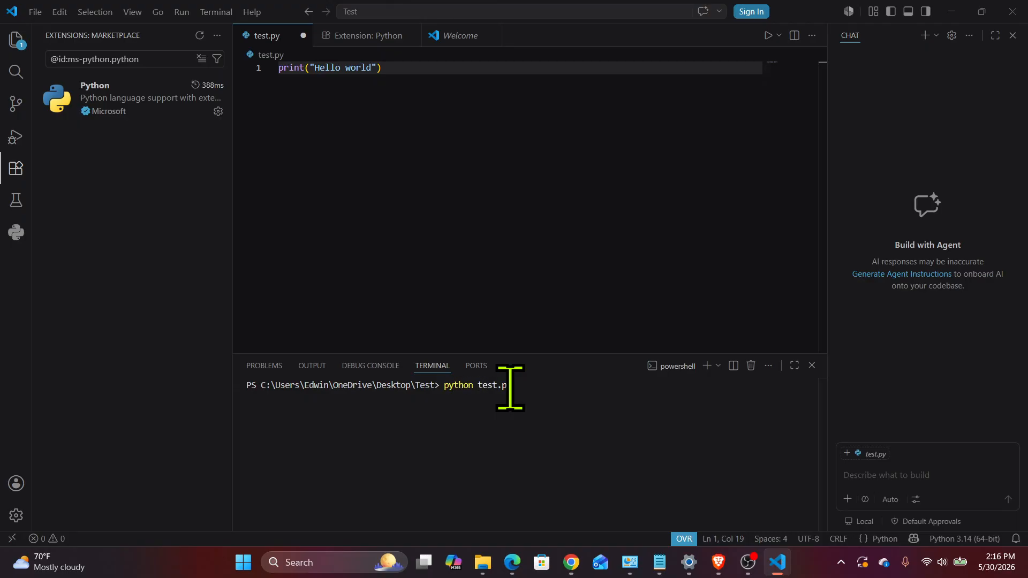
key("ctrl+c")
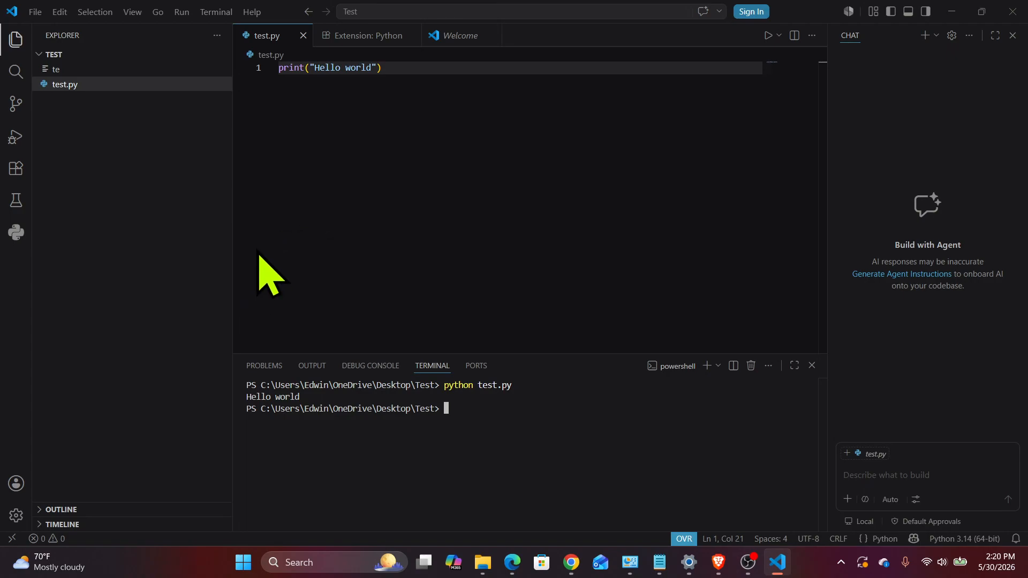
left_click_drag(315, 397, 230, 396)
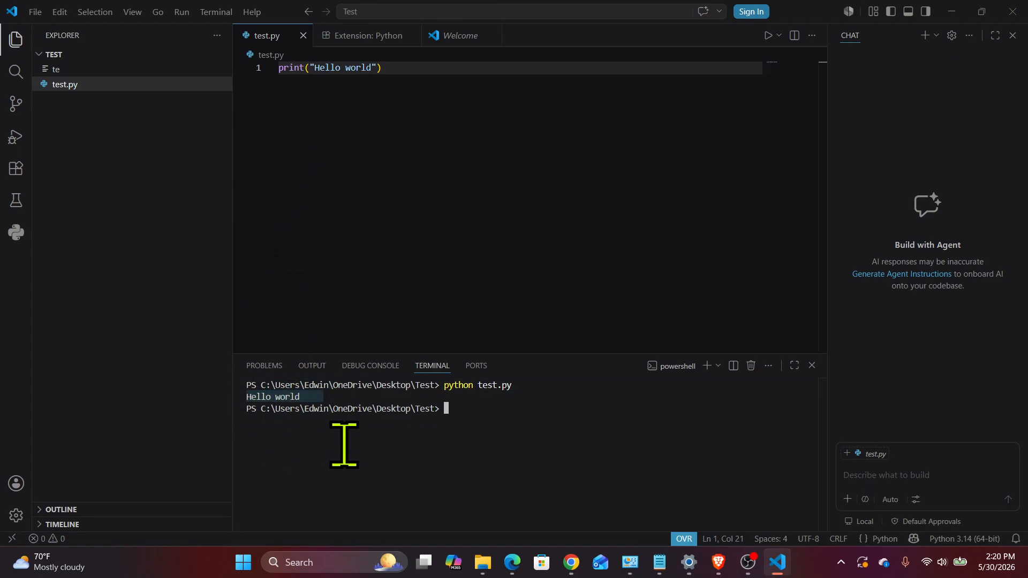